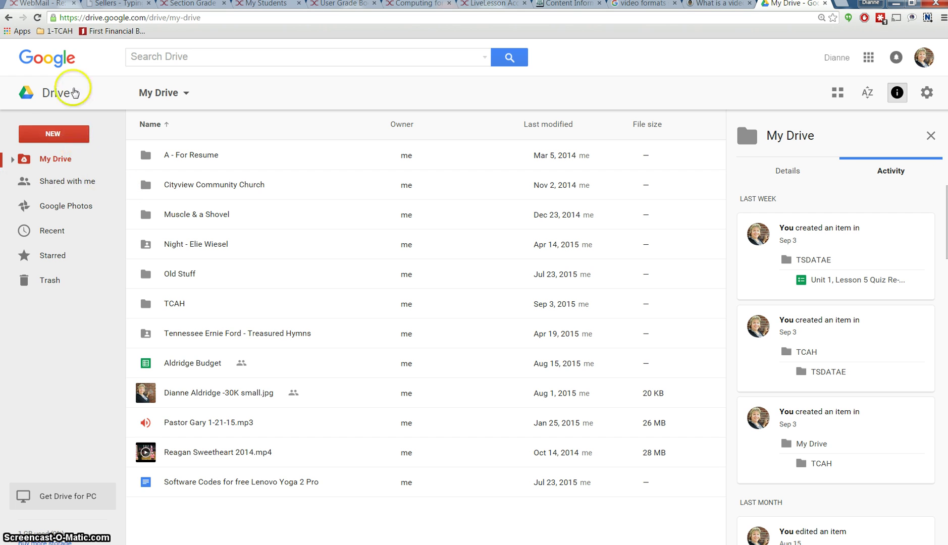
# - Create a new blank Google Docs document from My Drive
pyautogui.click(57, 134)
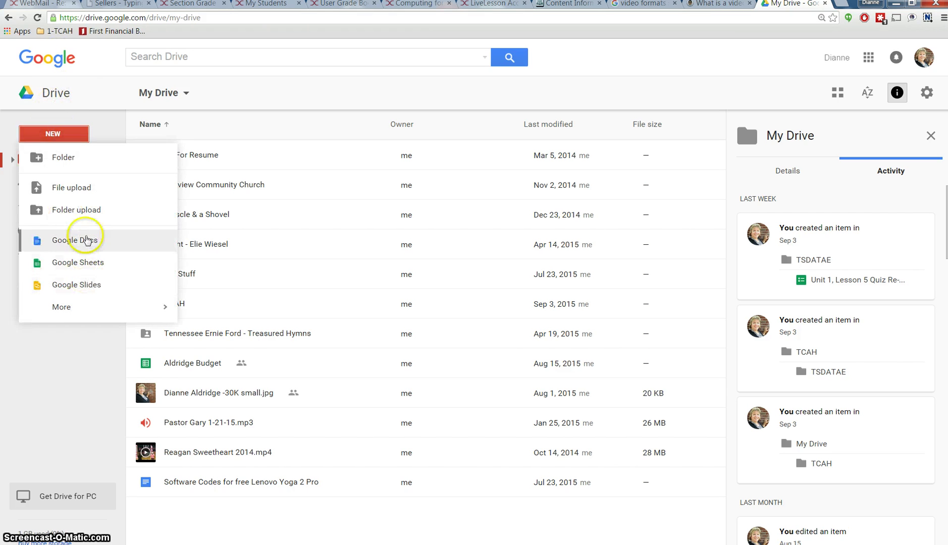
pyautogui.click(88, 238)
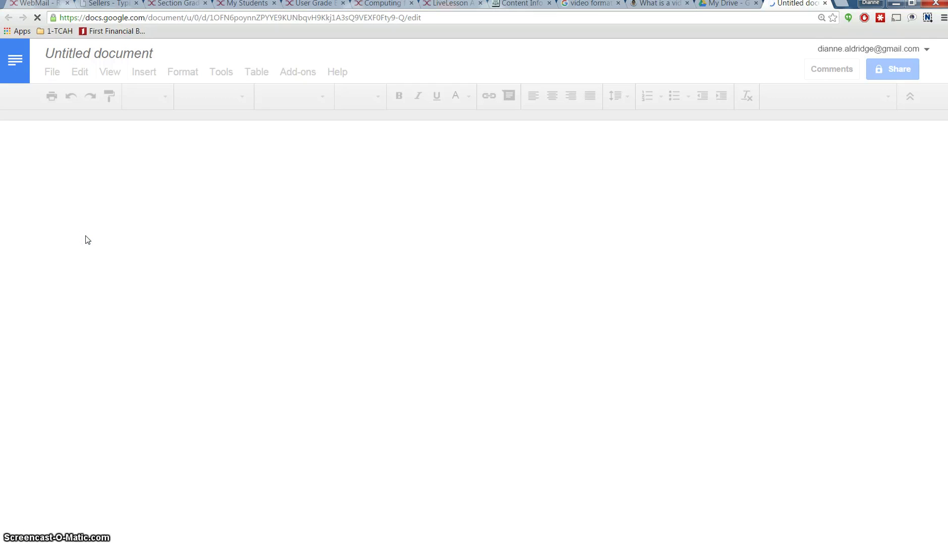
pyautogui.click(352, 199)
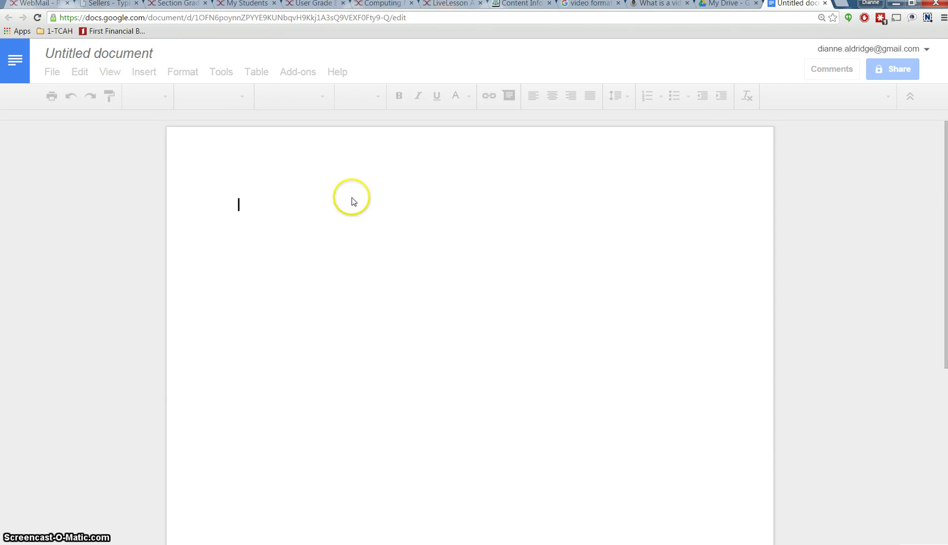
# - Rename the untitled document with the author's surname followed by "_Internet Basics"
pyautogui.click(129, 53)
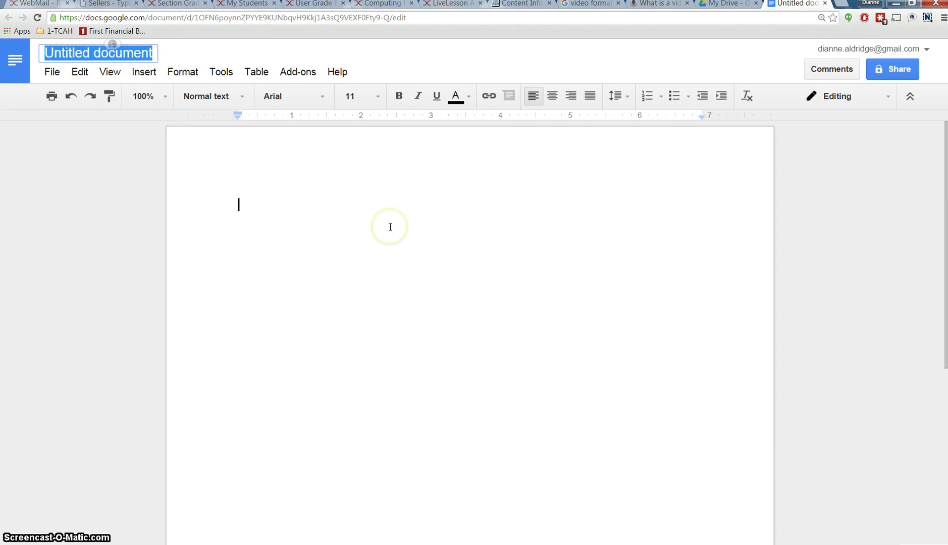
pyautogui.write('Aldridge')
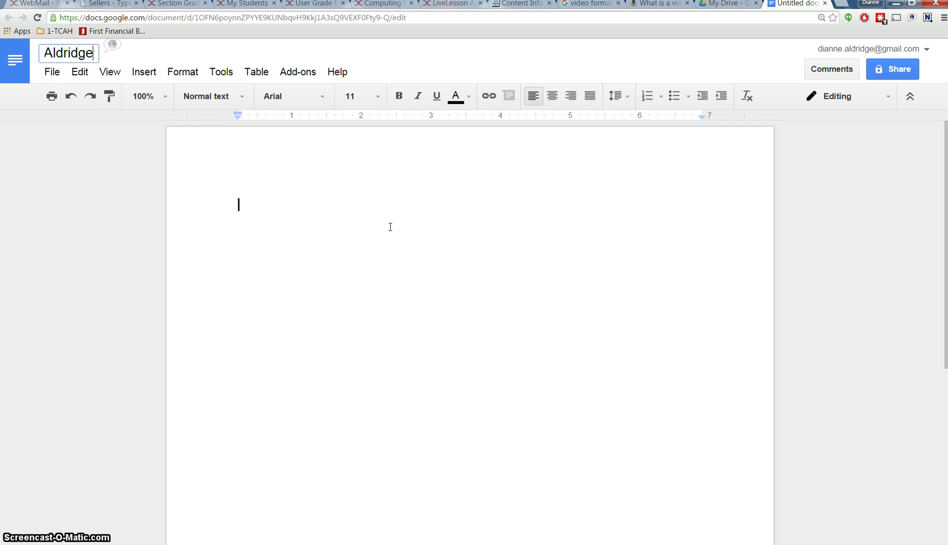
pyautogui.write('_Internet ')
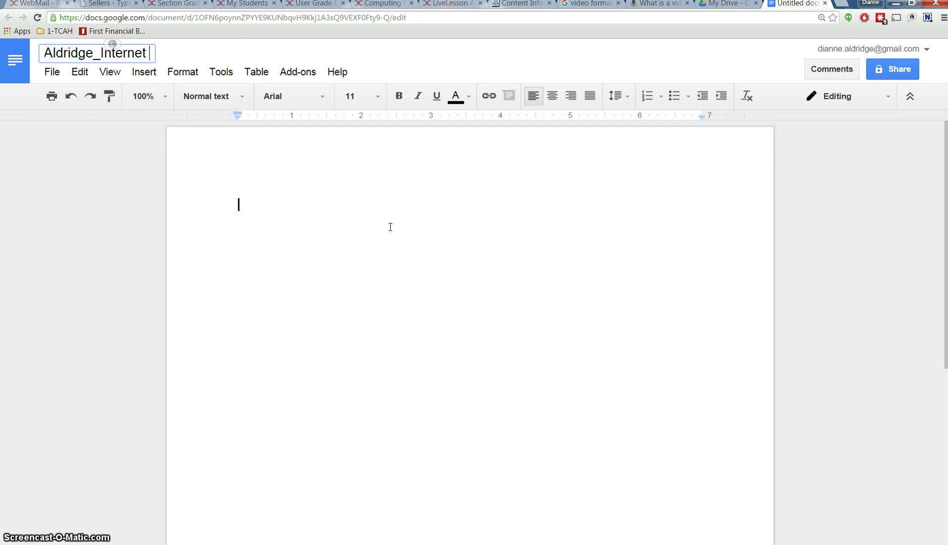
pyautogui.write('Bascis')
pyautogui.press('BackSpace')
pyautogui.press('BackSpace')
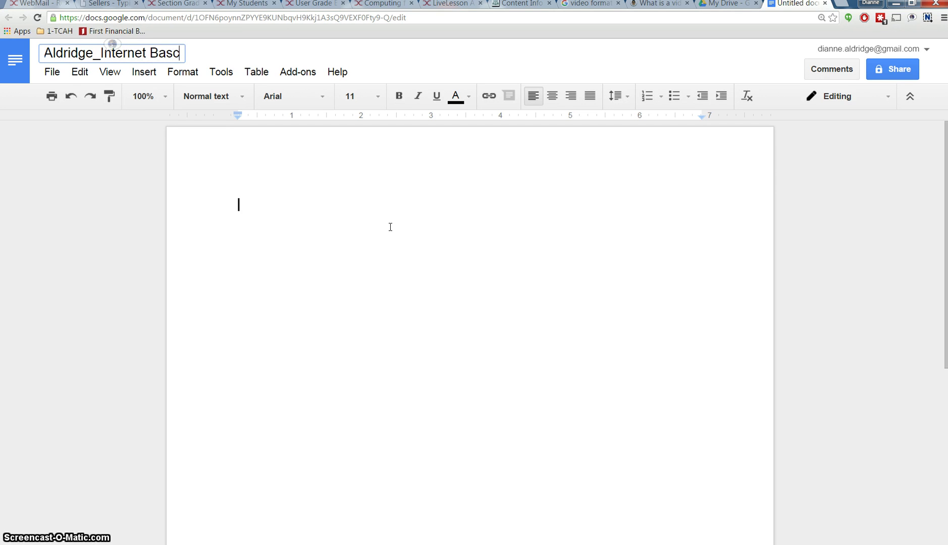
pyautogui.press('BackSpace')
pyautogui.write('ics')
pyautogui.press('Return')
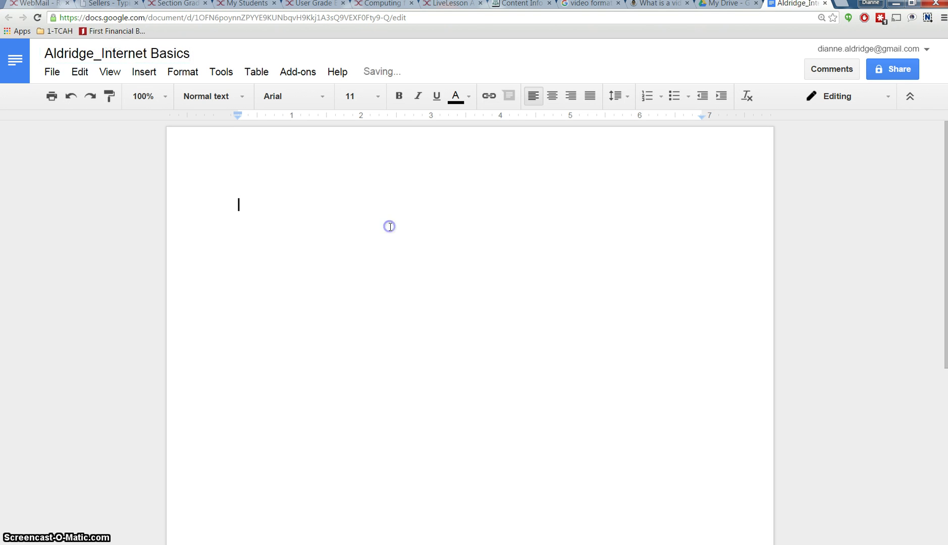
# - Enter the sample text "als;dkjf ;laksdjf ;akdsf" in the document body
pyautogui.write('als;dkjf ;laksdjf ;akdsf')
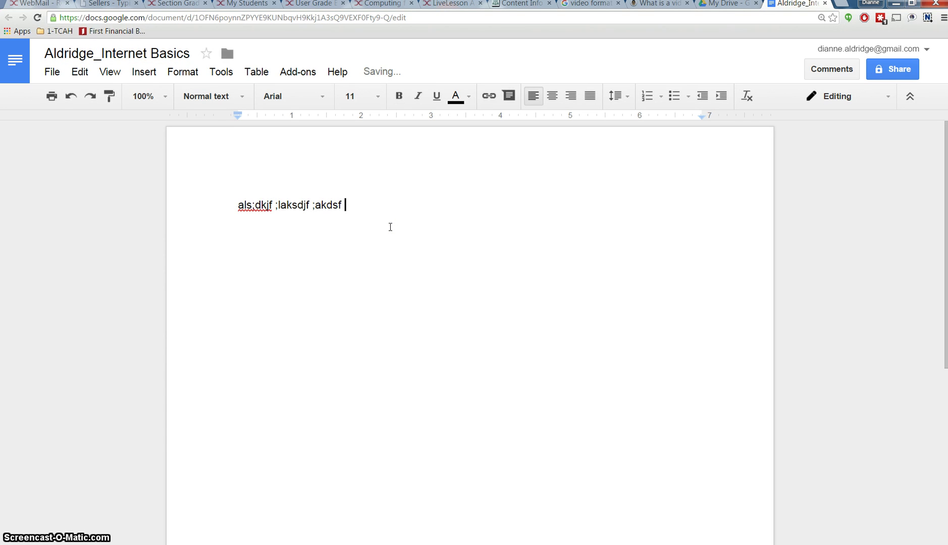
pyautogui.click(388, 225)
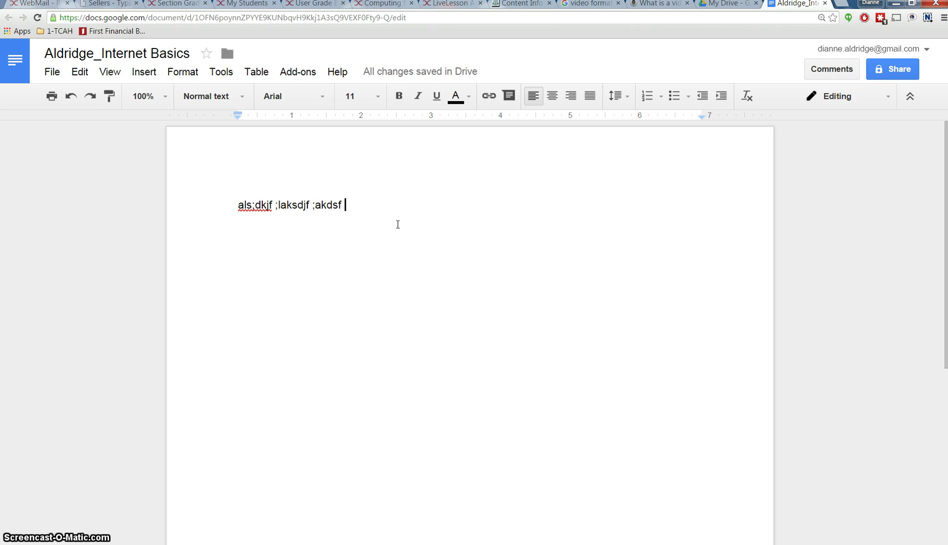
pyautogui.moveTo(395, 74)
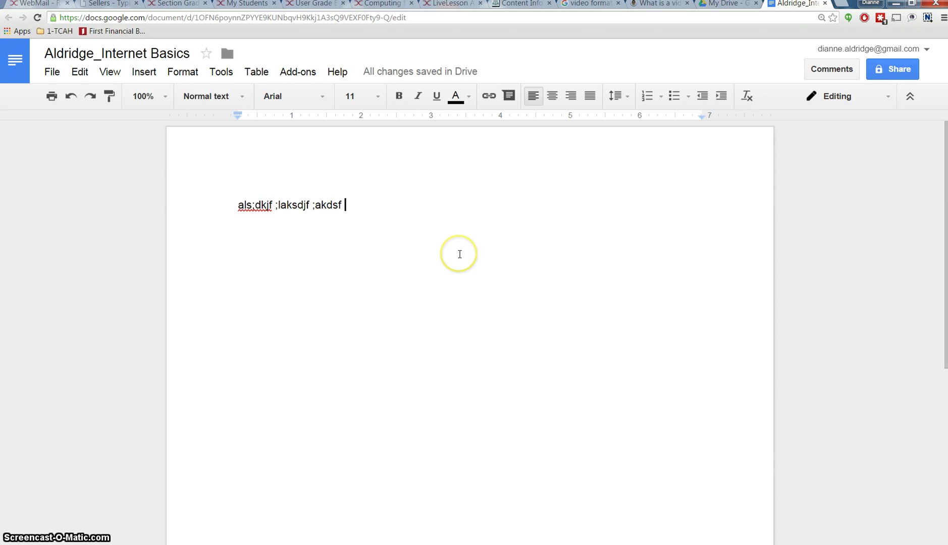
# - Download the document in Microsoft Word (.docx) format
pyautogui.click(54, 73)
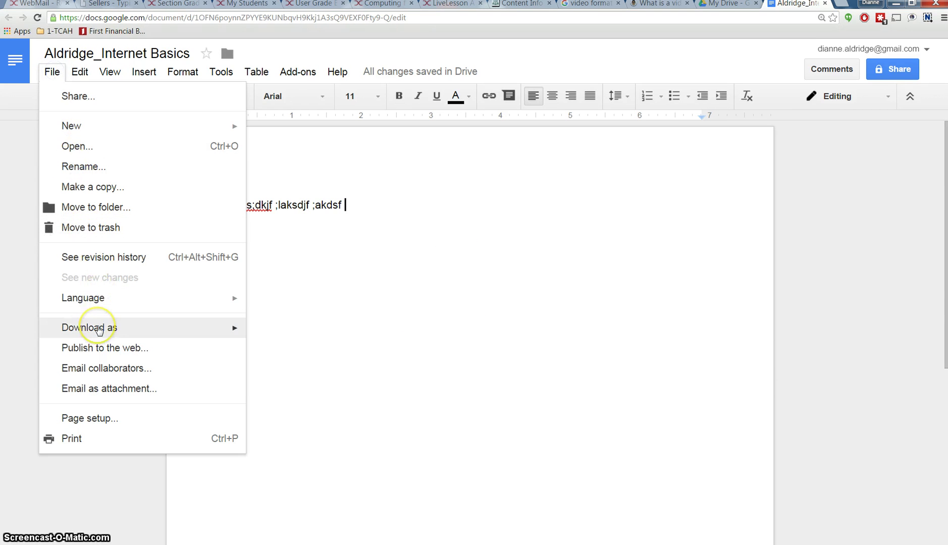
pyautogui.moveTo(99, 329)
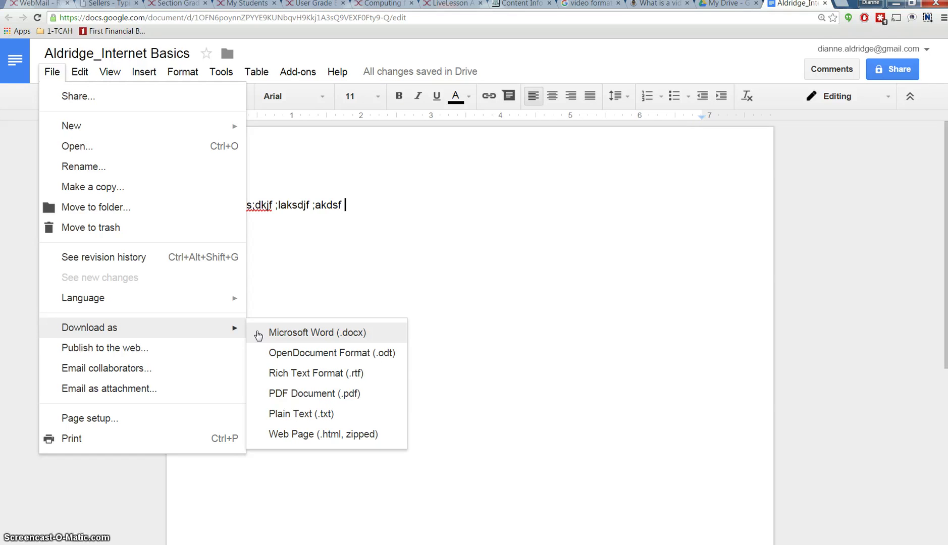
pyautogui.click(299, 333)
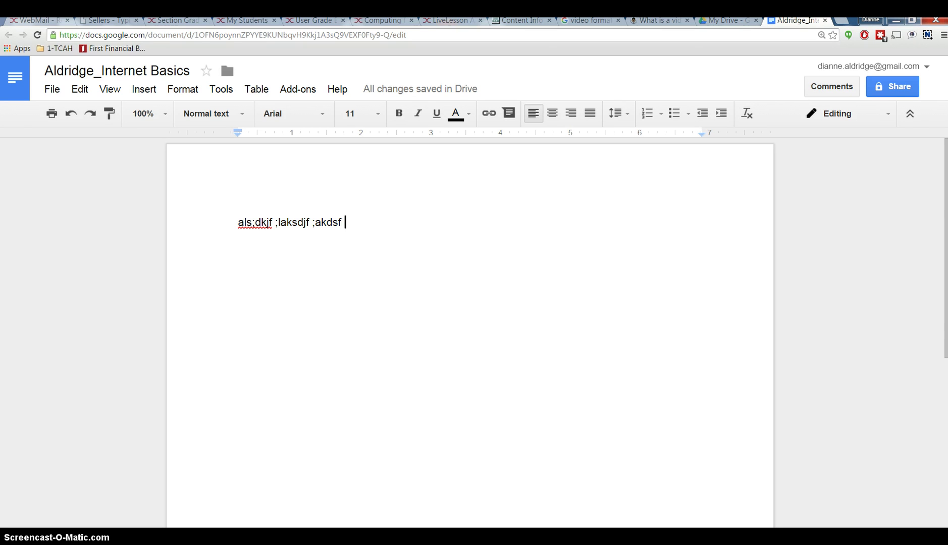
# - Switch to Windows Explorer, locate the downloaded InternetBasics .docx file in the Downloads folder, and return to the browser
pyautogui.click(73, 536)
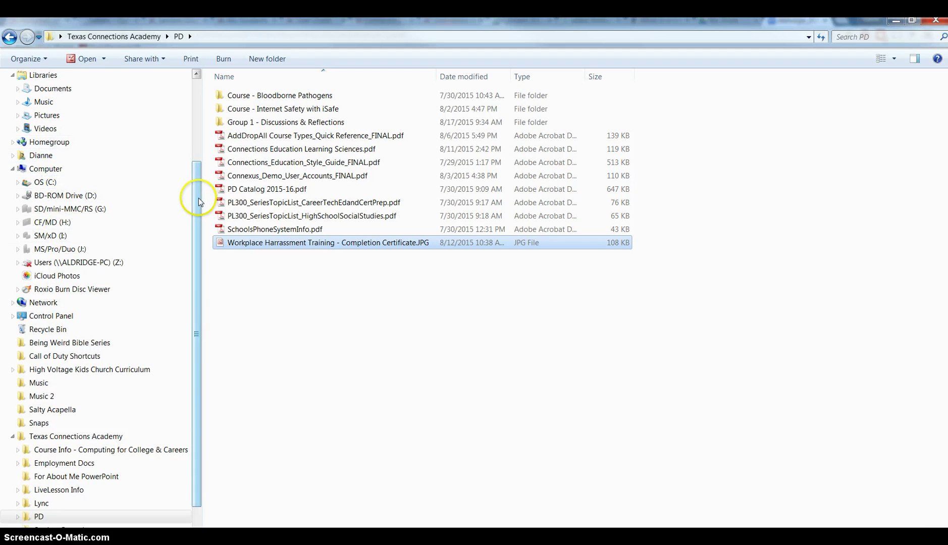
pyautogui.moveTo(196, 203); pyautogui.dragTo(195, 119)
pyautogui.click(85, 106)
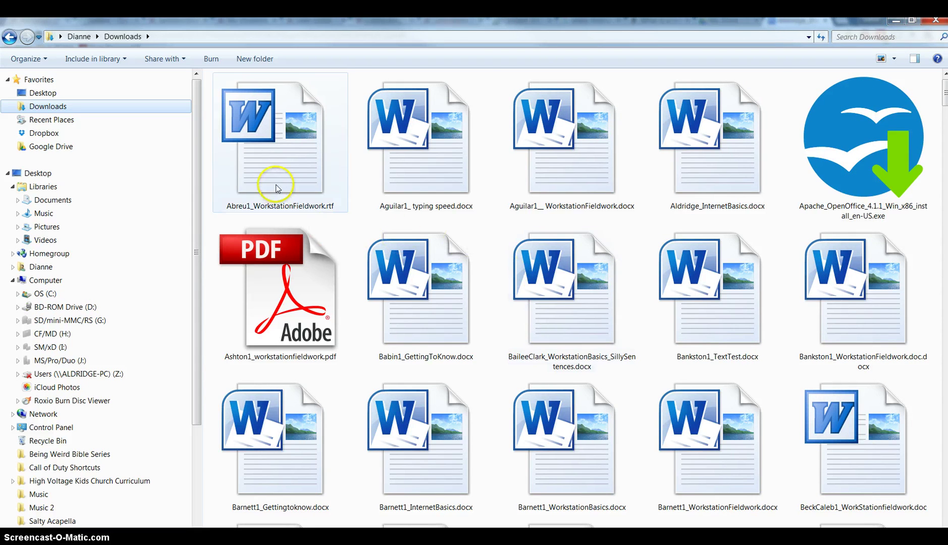
pyautogui.click(720, 200)
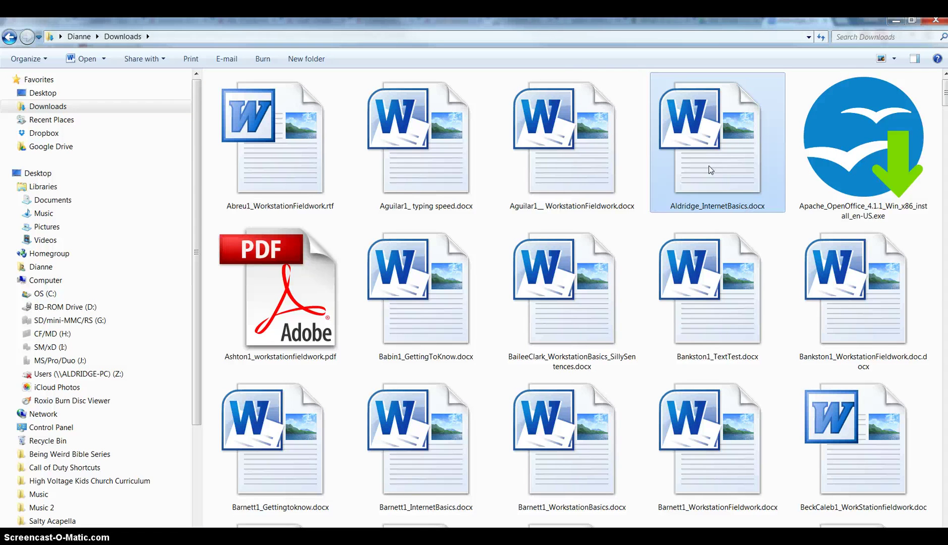
pyautogui.moveTo(709, 169); pyautogui.dragTo(760, 155)
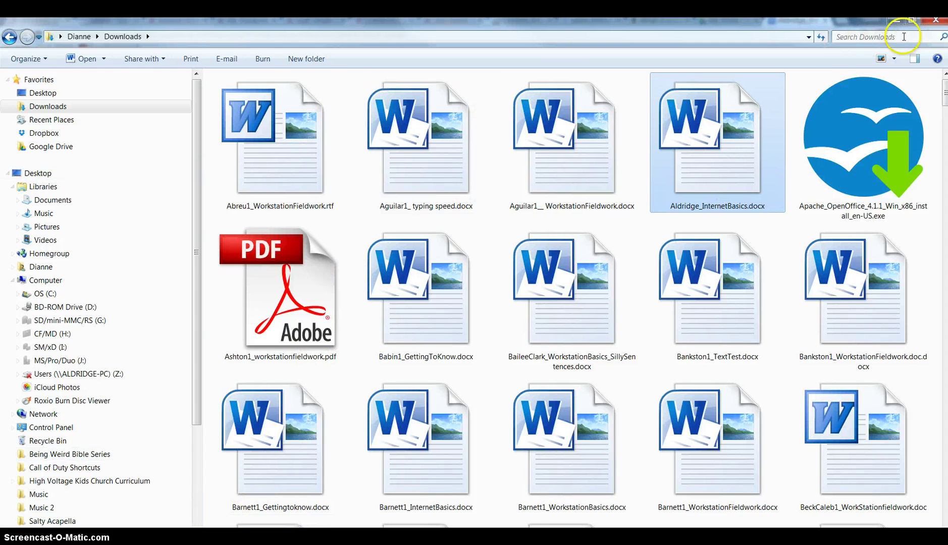
pyautogui.click(896, 20)
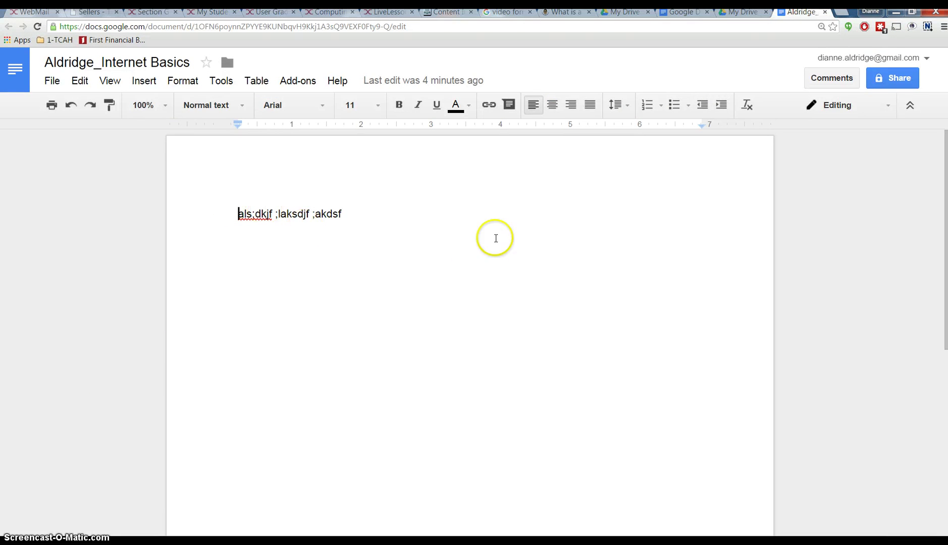
# - Go to the Docs home page and check which actions are offered for the Internet Basics document among the recent documents
pyautogui.click(19, 89)
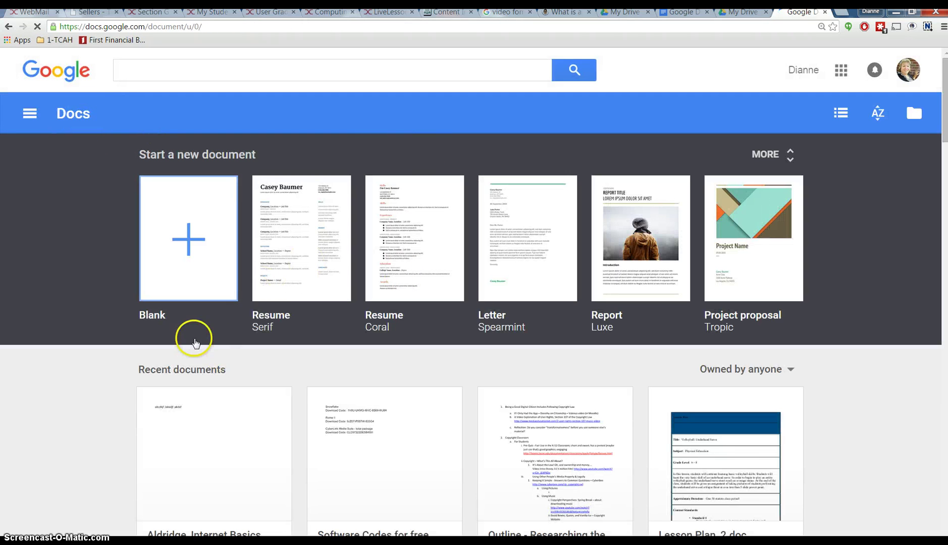
pyautogui.scroll(-3, 191, 338)
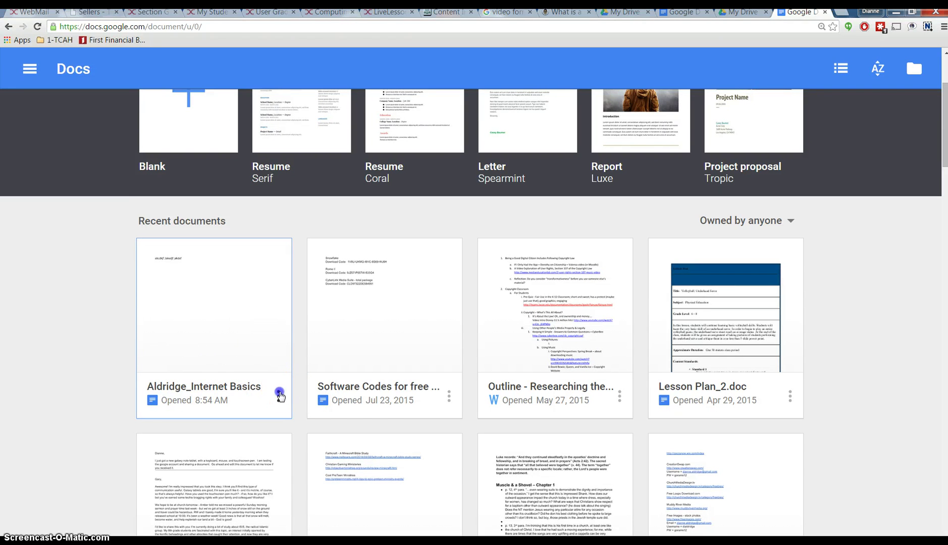
pyautogui.click(278, 394)
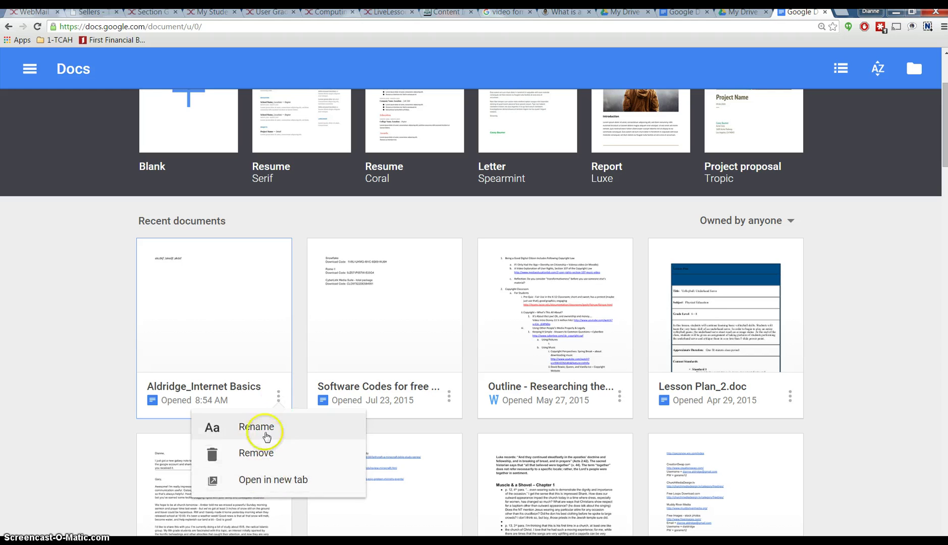
pyautogui.rightClick(217, 310)
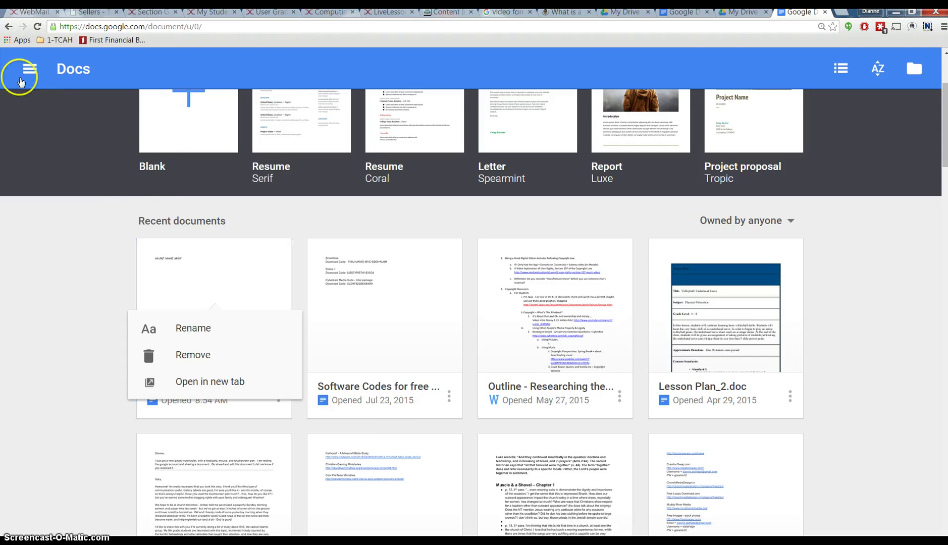
# - Go to Google Drive, download the Internet Basics document from My Drive, and check the downloaded file
pyautogui.click(26, 72)
pyautogui.click(26, 72)
pyautogui.click(70, 337)
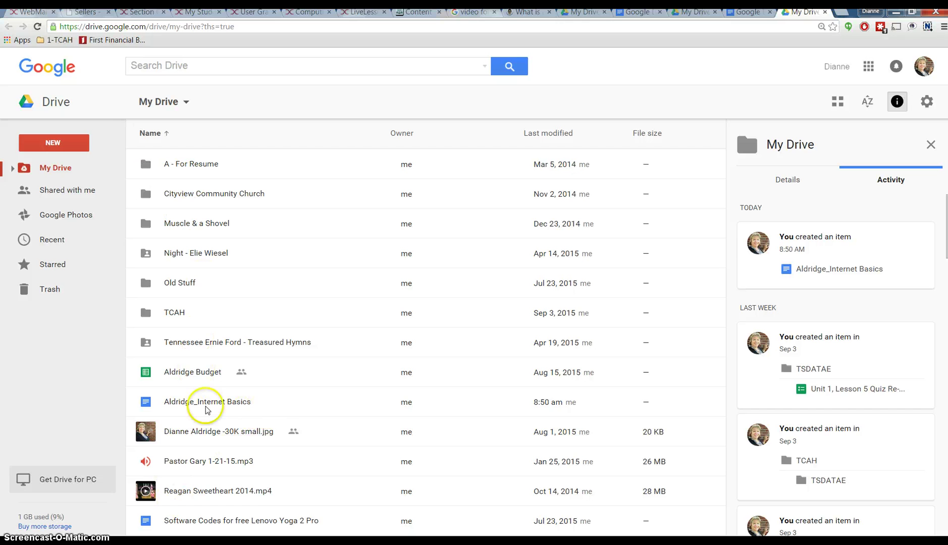
pyautogui.click(218, 402)
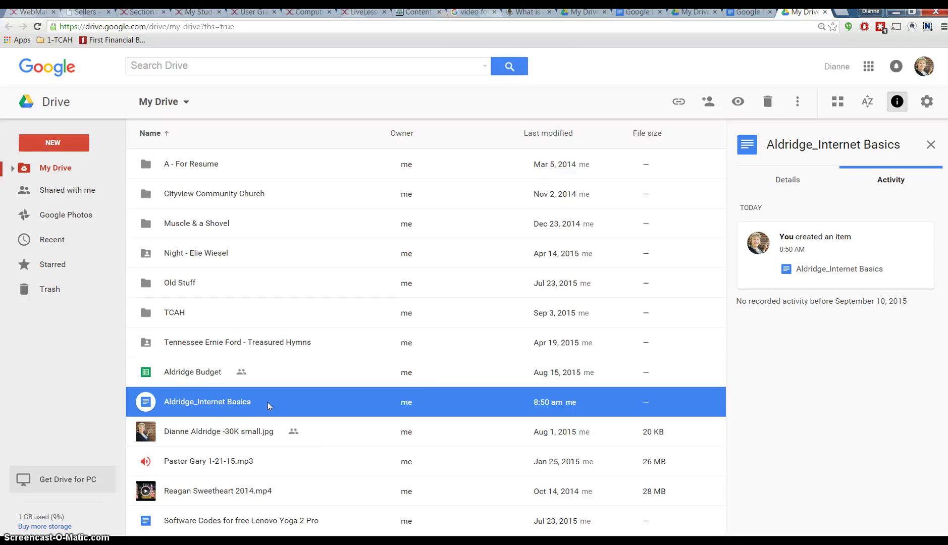
pyautogui.rightClick(268, 406)
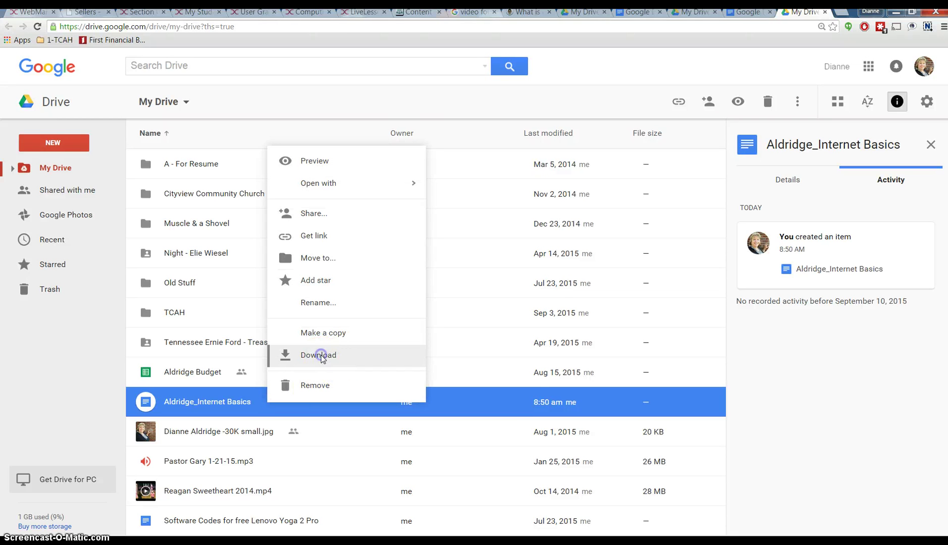
pyautogui.click(319, 355)
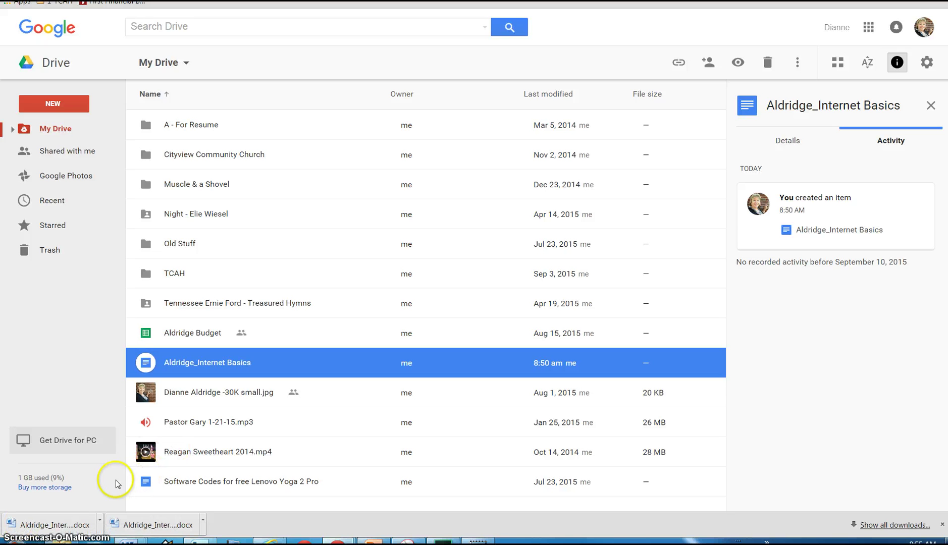
pyautogui.moveTo(101, 486)
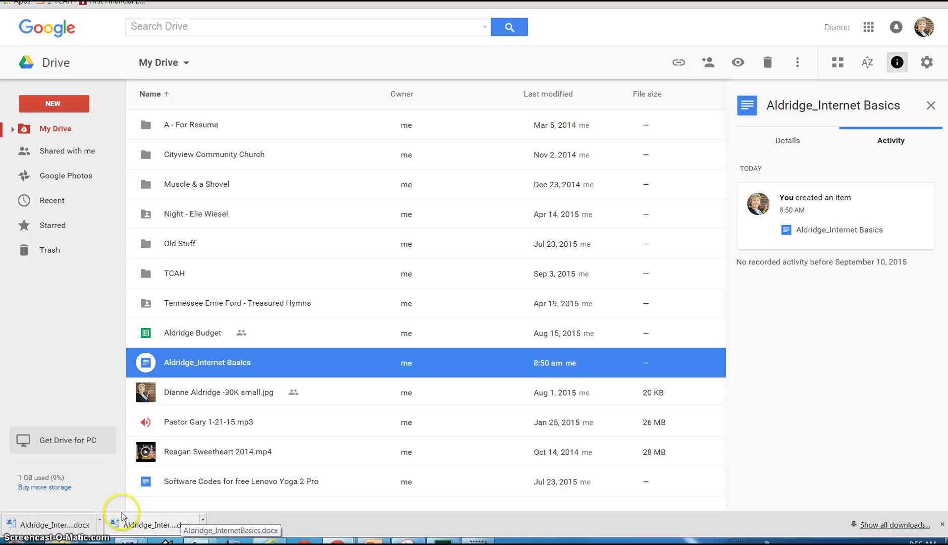
pyautogui.click(37, 529)
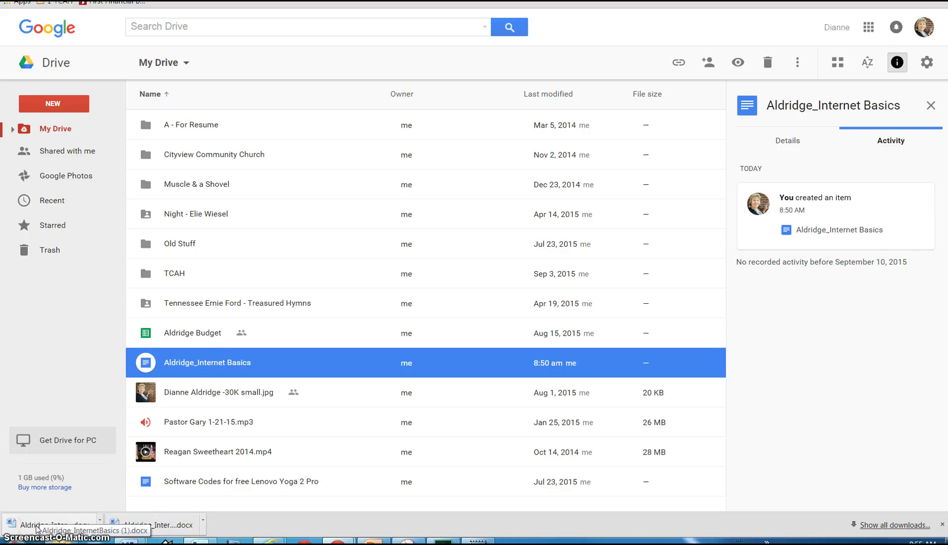
# - Reopen the Internet Basics document from My Drive and review the file formats available for downloading it
pyautogui.doubleClick(199, 358)
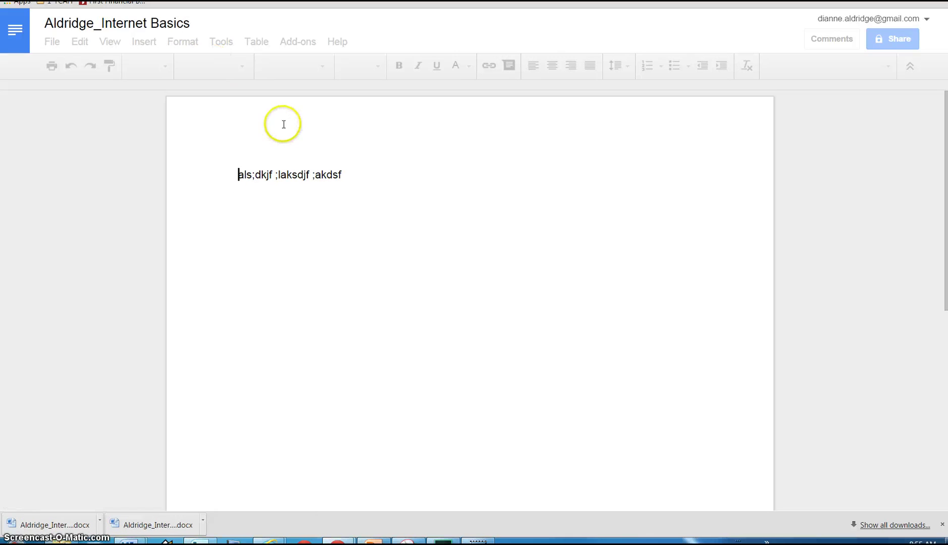
pyautogui.click(52, 41)
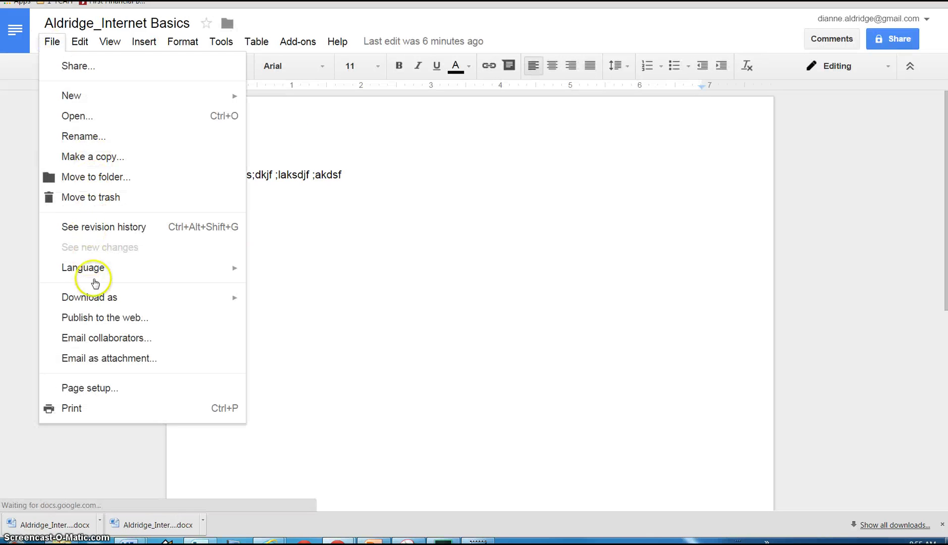
pyautogui.moveTo(125, 301)
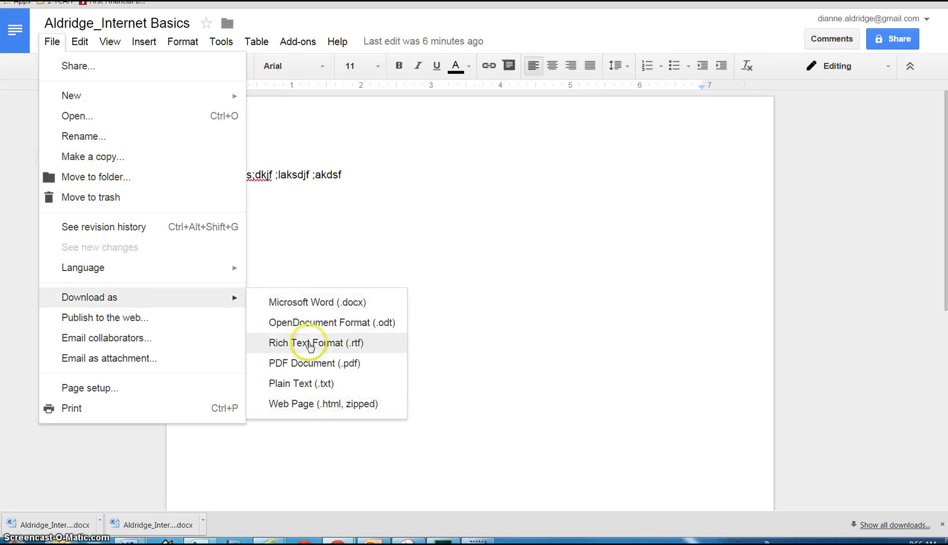
pyautogui.click(356, 176)
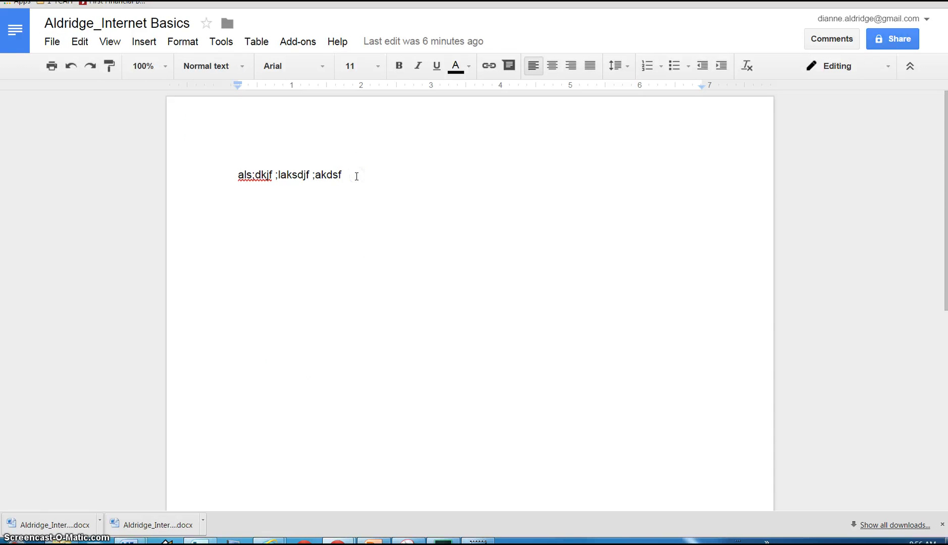